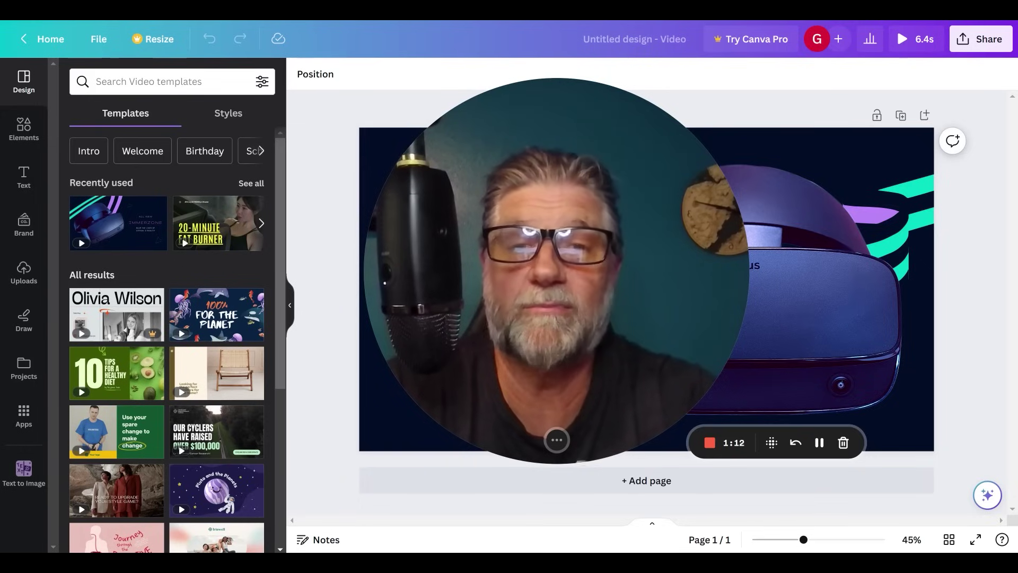
mouse_move(559, 445)
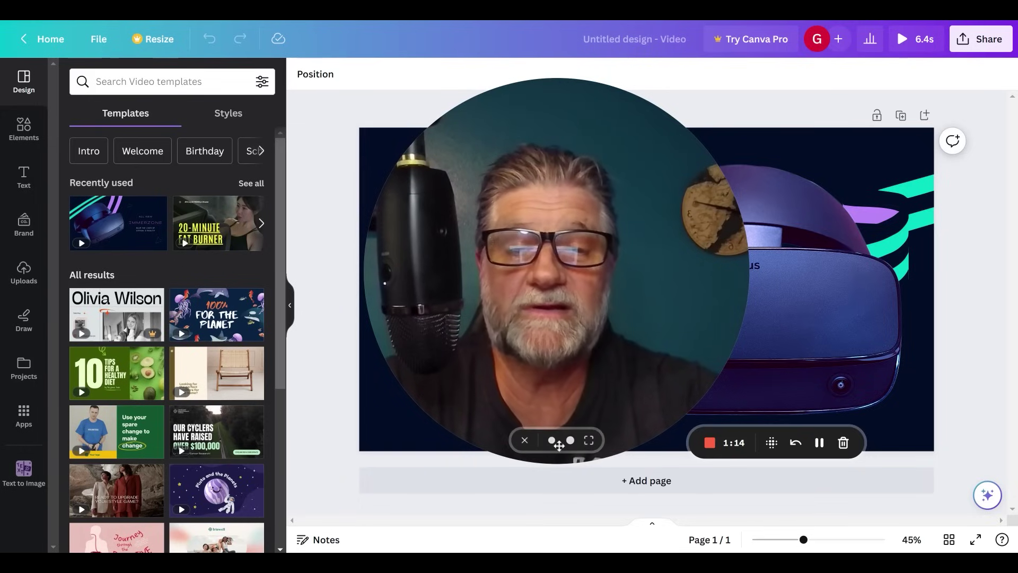
click(551, 441)
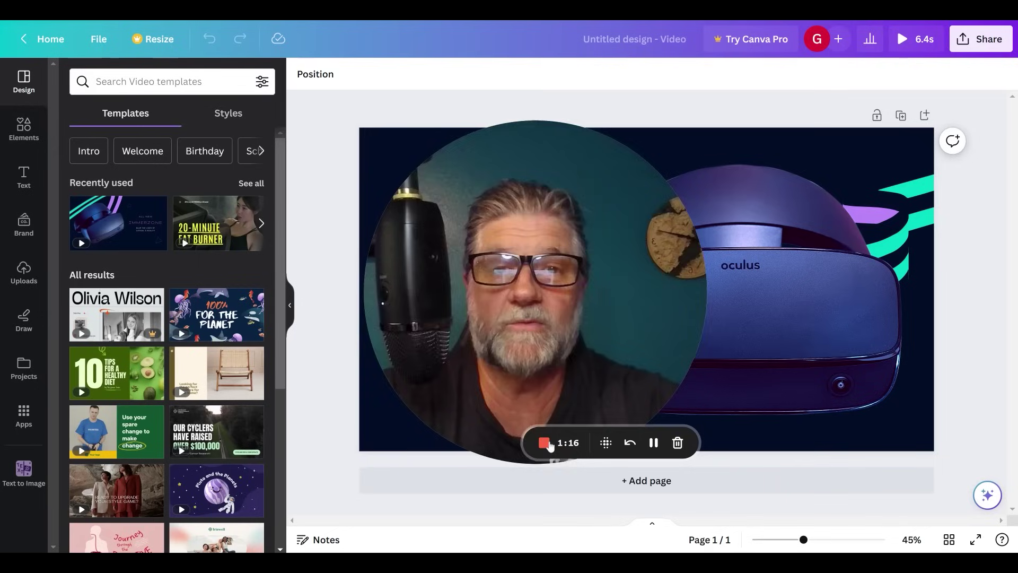
drag(468, 355, 165, 437)
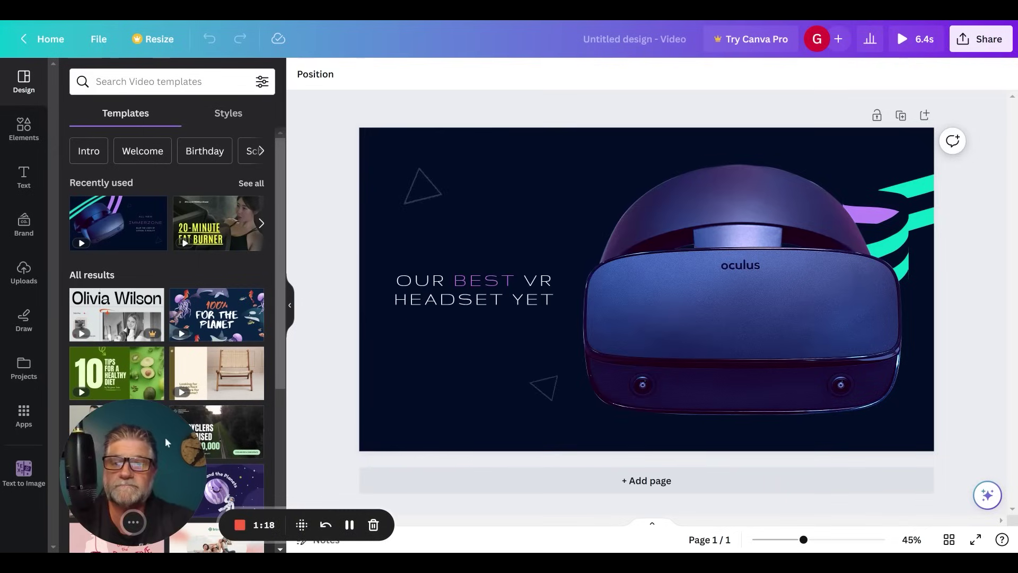
Step: Search the Canva apps for Text to Image and open that app
click(24, 419)
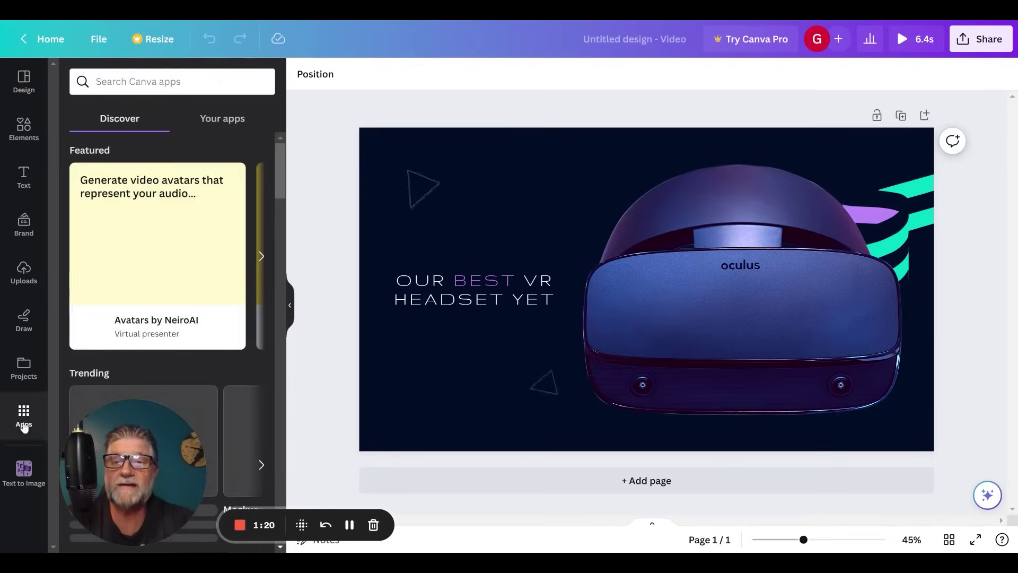
click(137, 90)
text(te)
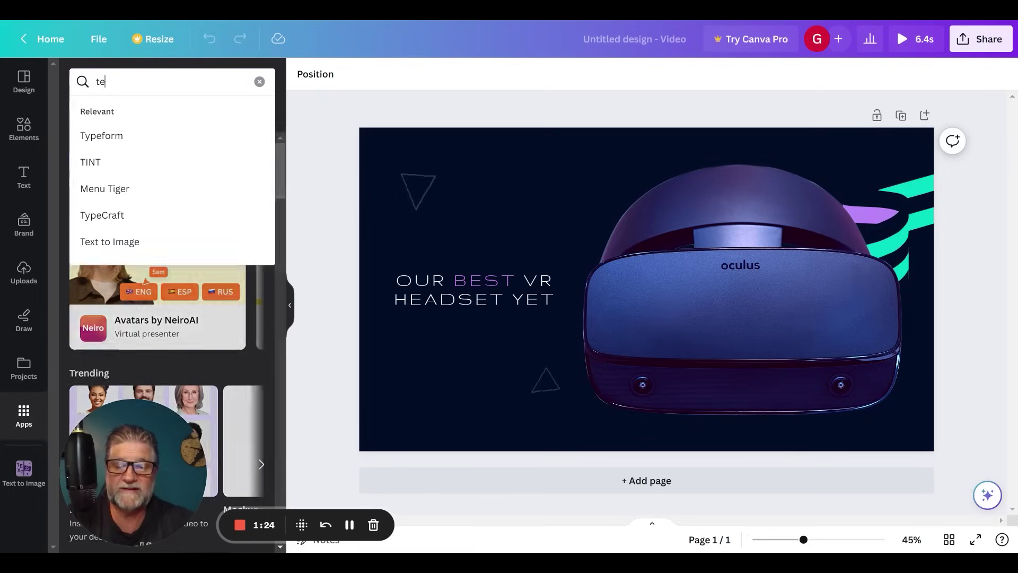
text(xt to)
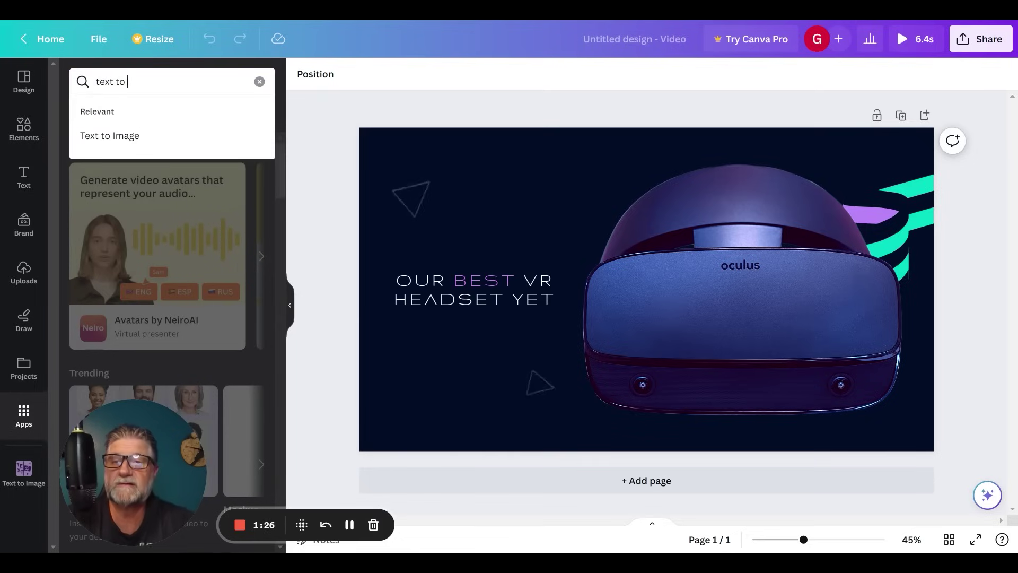
click(91, 135)
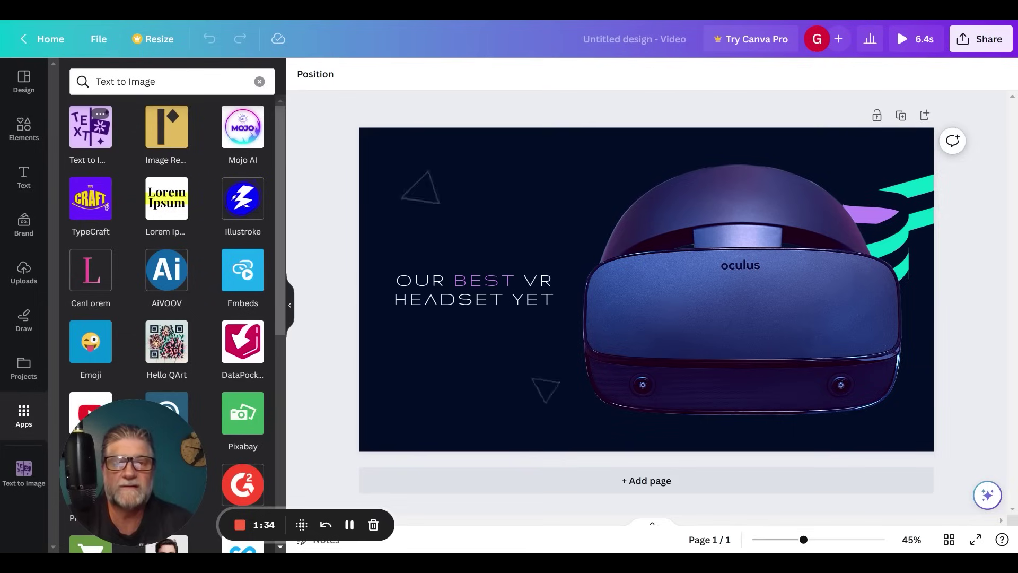
click(89, 137)
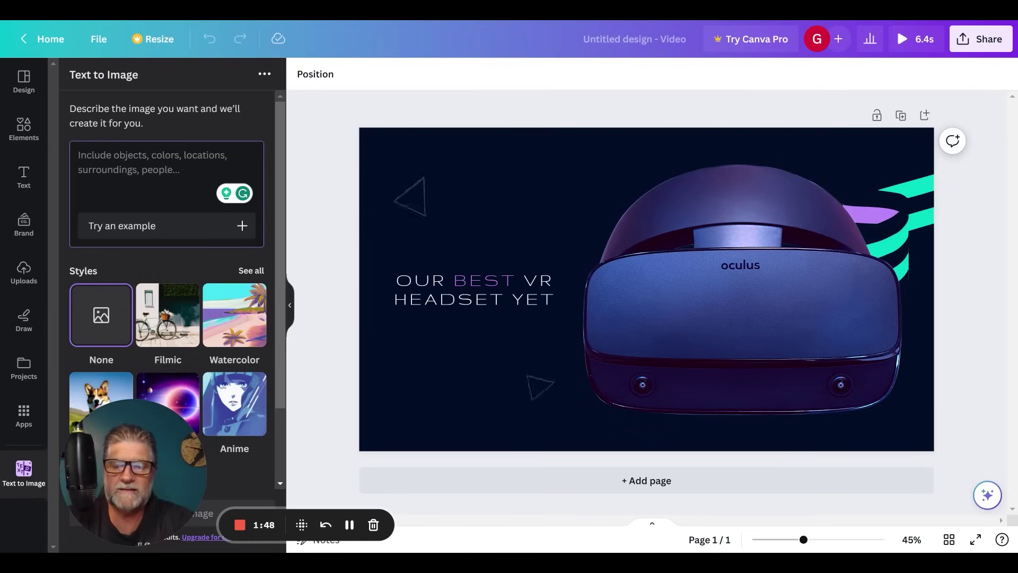
Step: Generate images from the prompt "AI bot sitting on a lounge chair with a horizontal blue light"
text(AI)
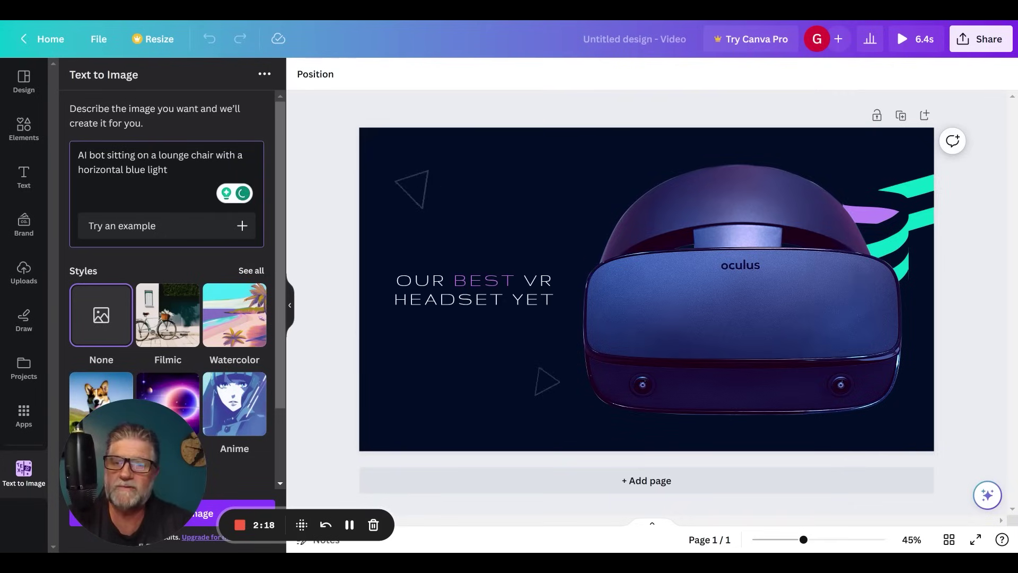
key(Return)
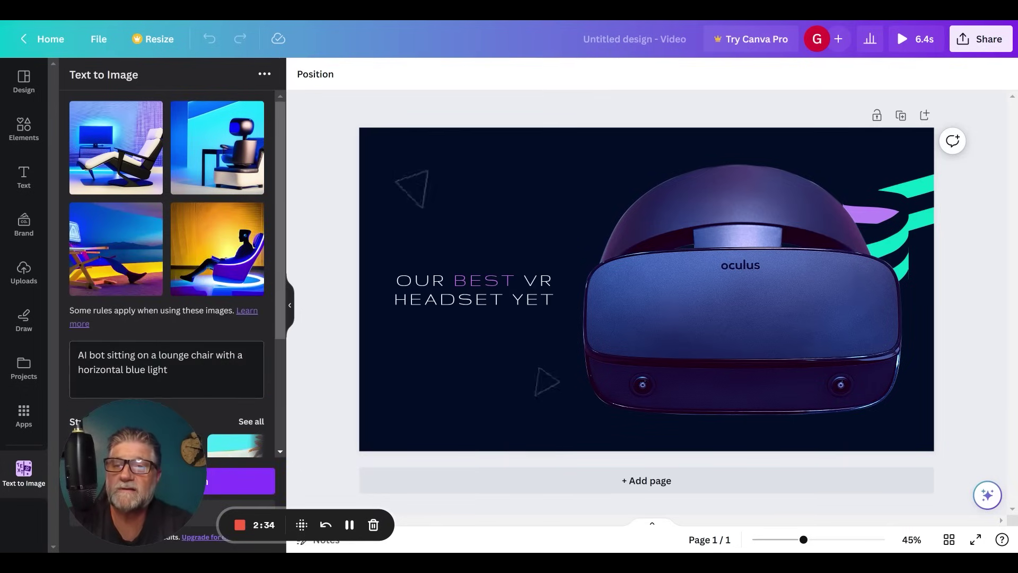
Step: Try the generated beach lounge chair image on the page, enlarge it from two corners, and remove it
click(125, 253)
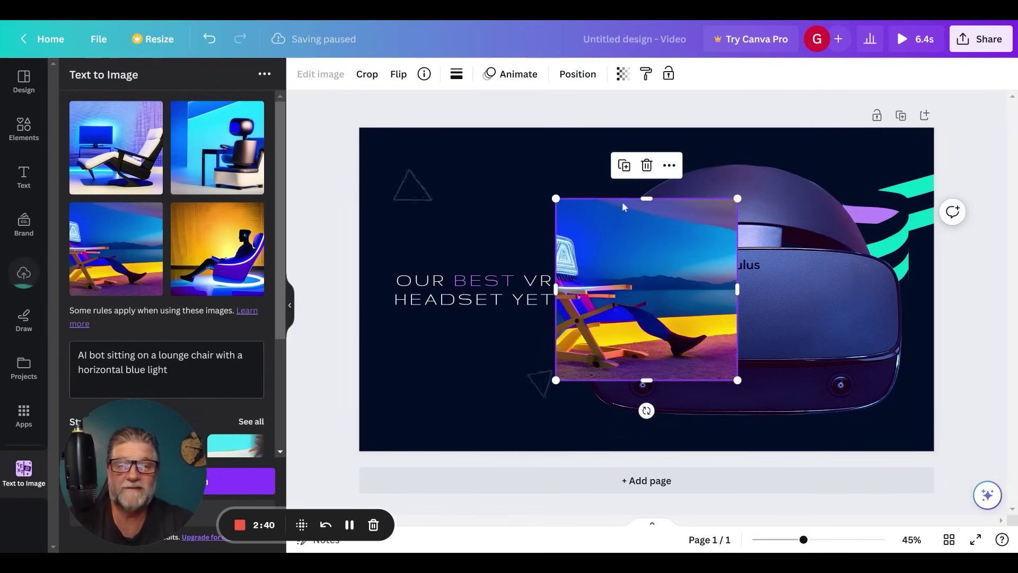
drag(557, 198, 448, 144)
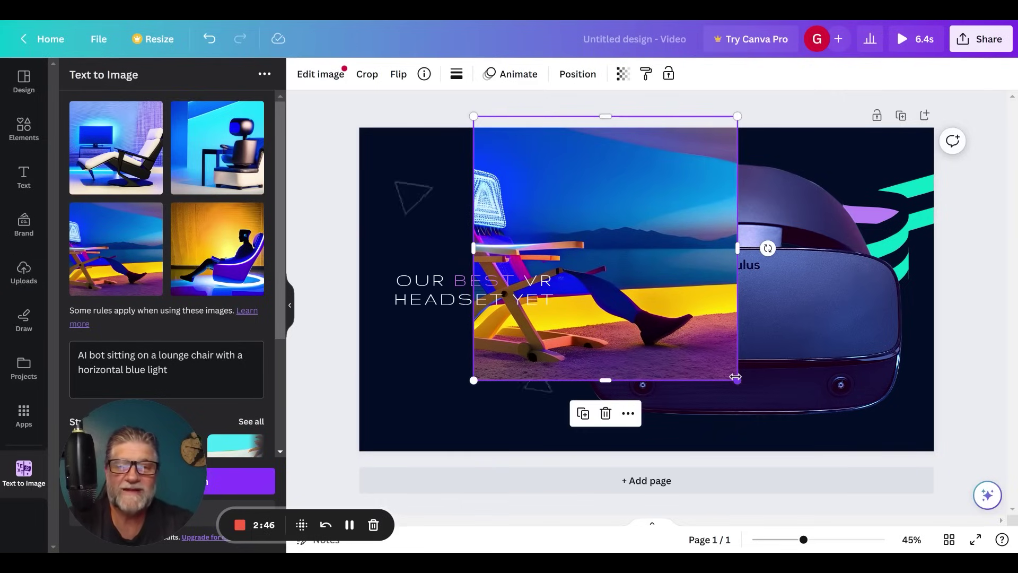
drag(737, 381, 789, 425)
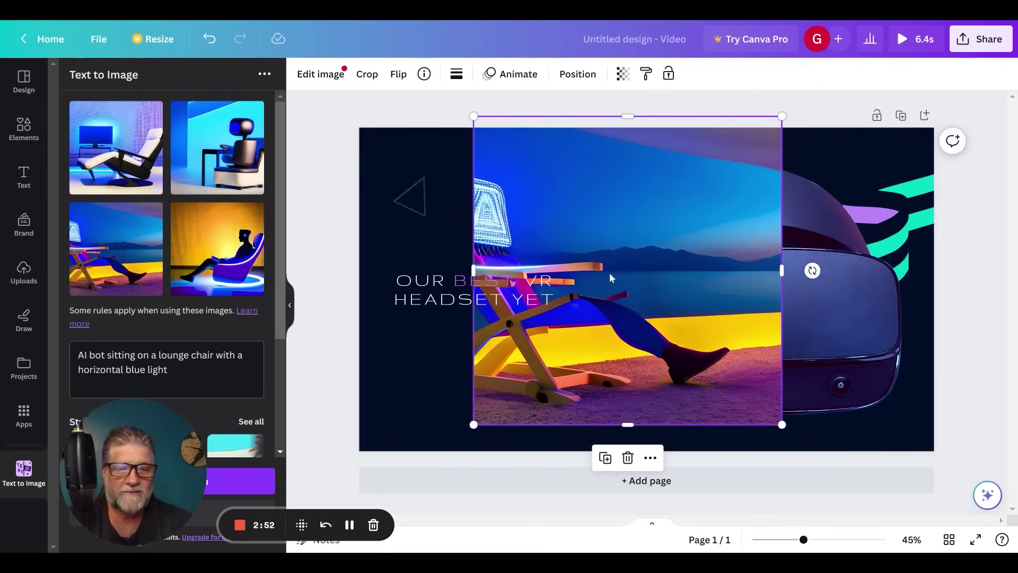
key(Delete)
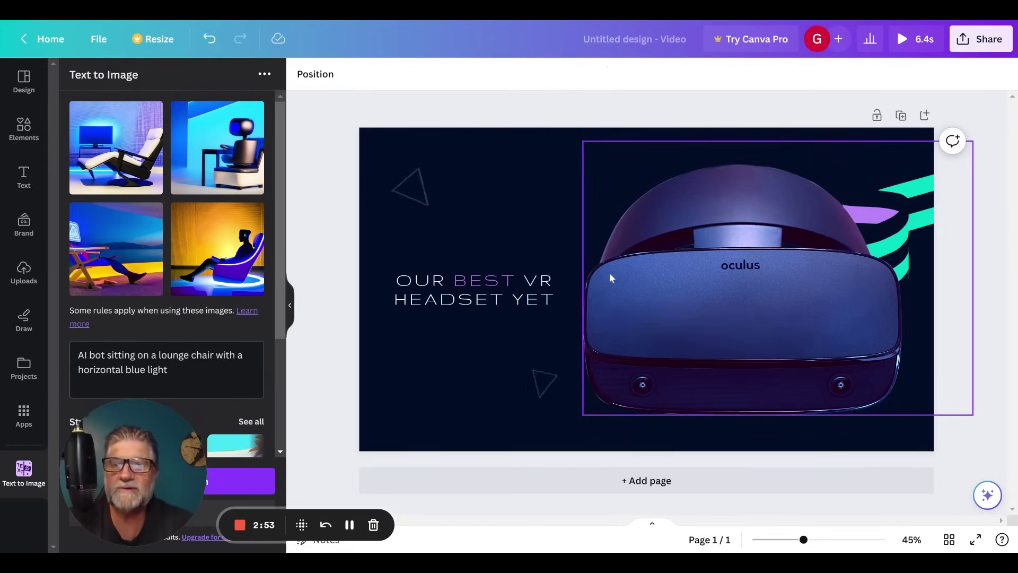
Step: Try the generated silhouette-in-chair image and the seated robot image on the page, removing each one again
click(220, 244)
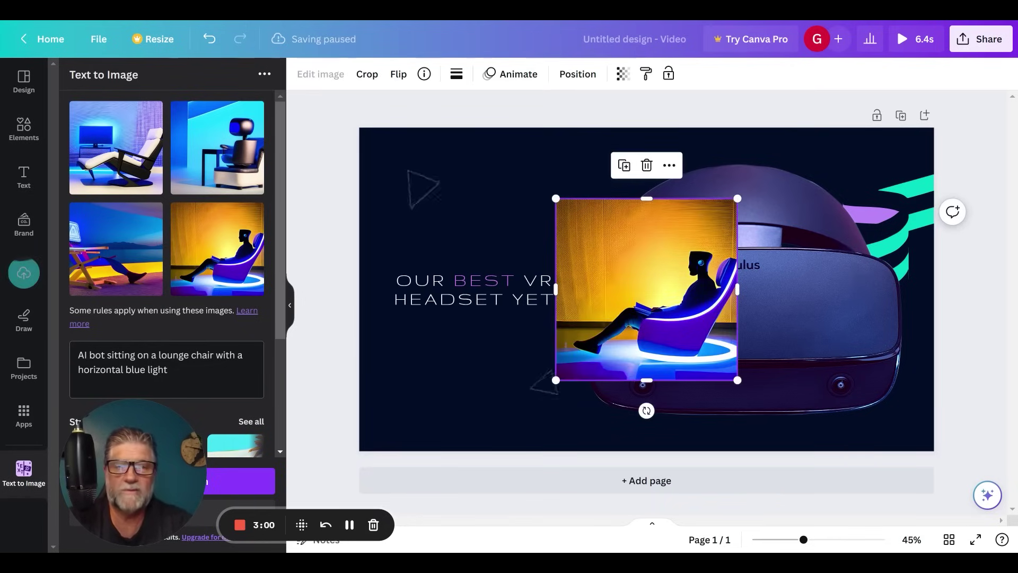
key(Delete)
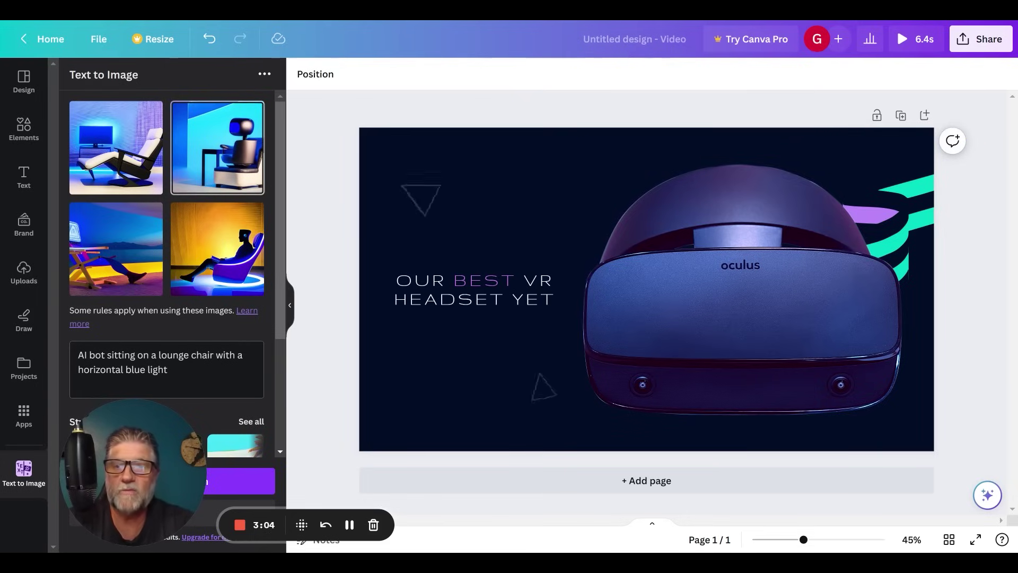
click(220, 154)
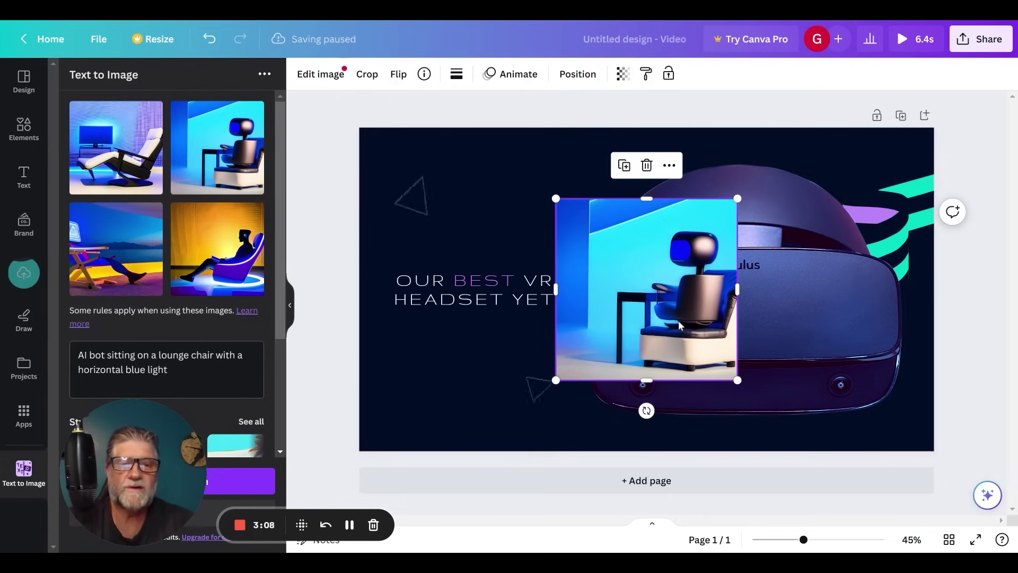
key(Delete)
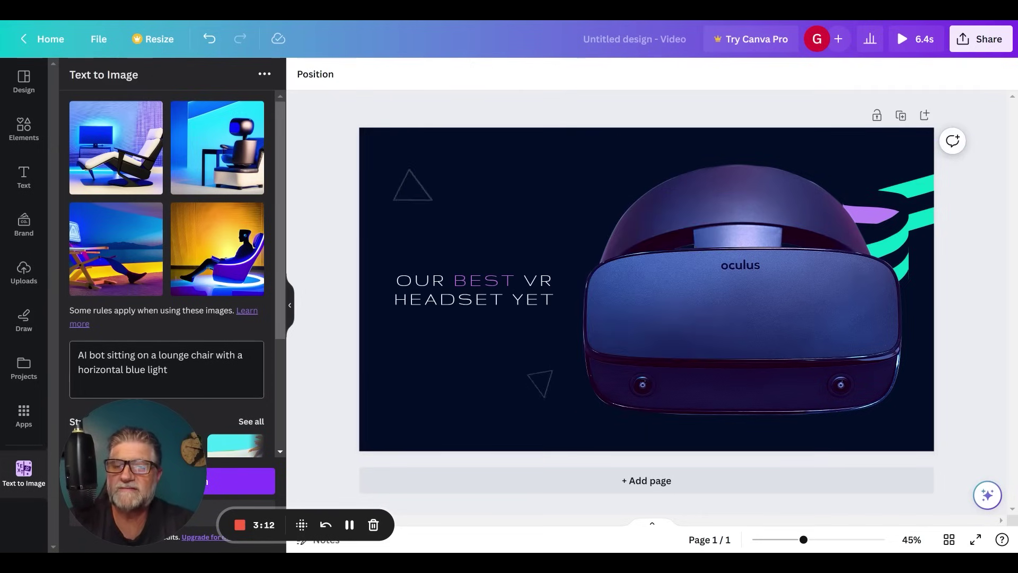
Step: Replace the image prompt with "AI robot" and generate new images
triple_click(243, 378)
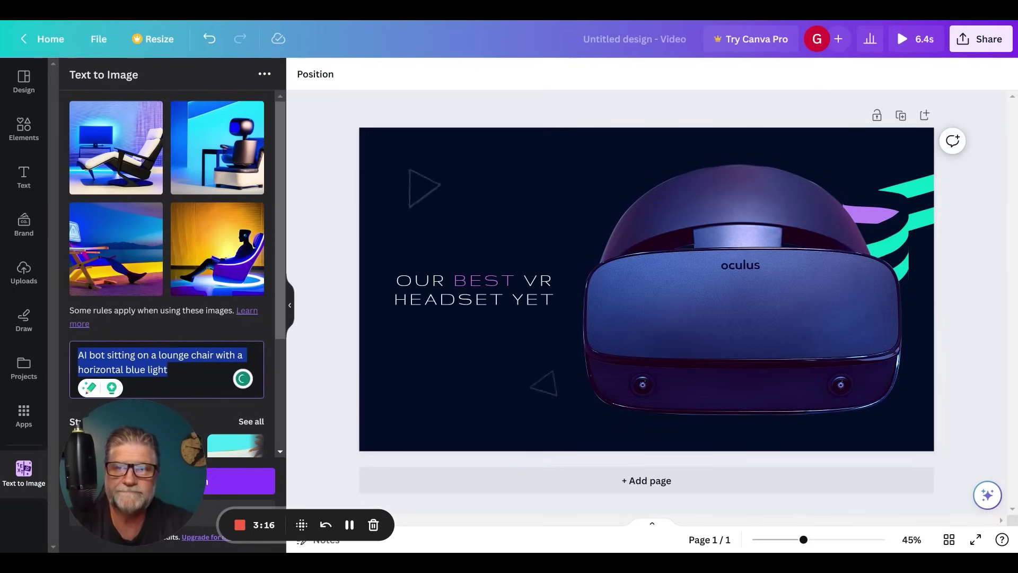
text(AI robot)
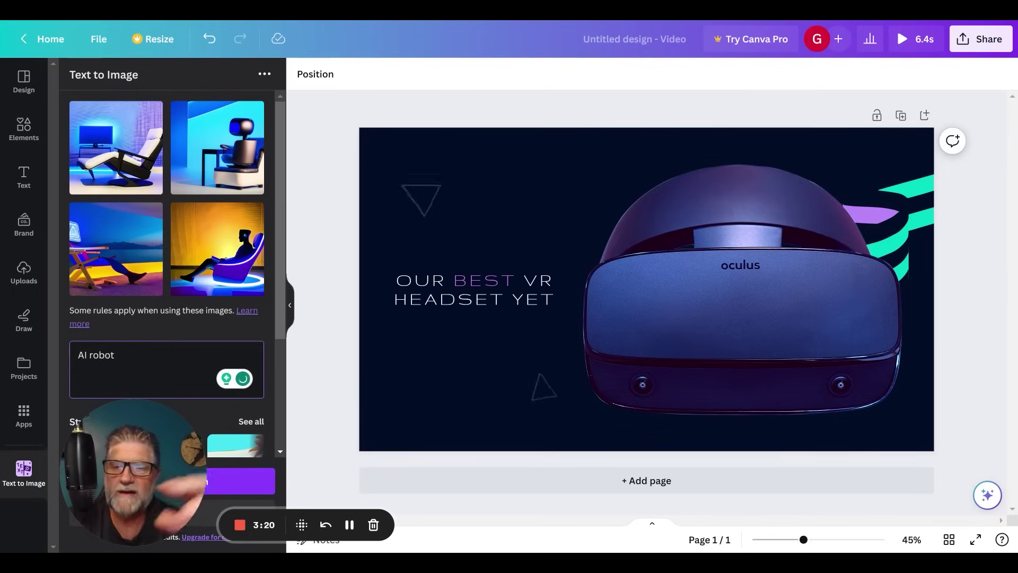
key(Return)
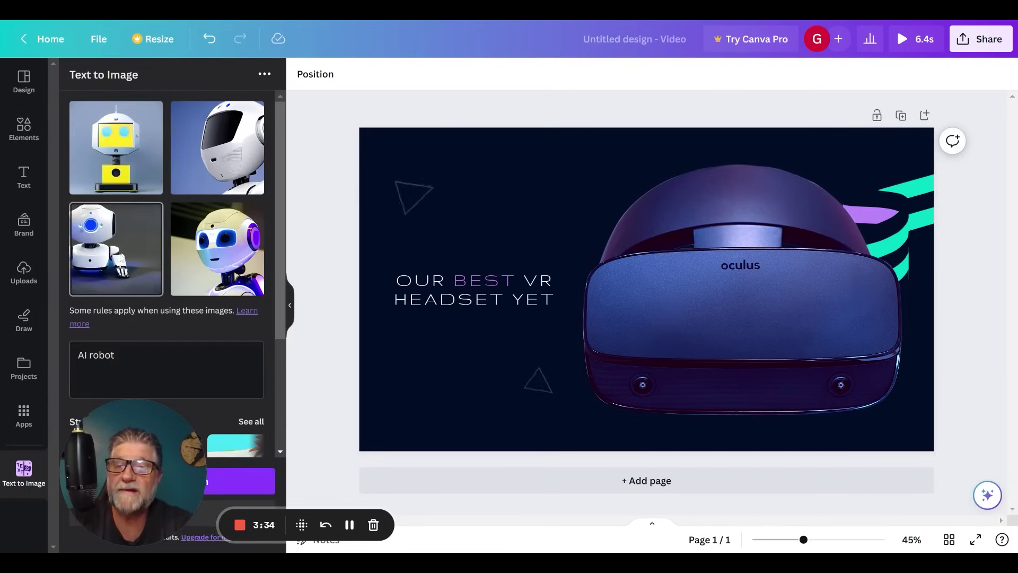
Step: Add the generated blue-eyed robot image and the black-visored white robot image to the page, enlarging each one
click(219, 262)
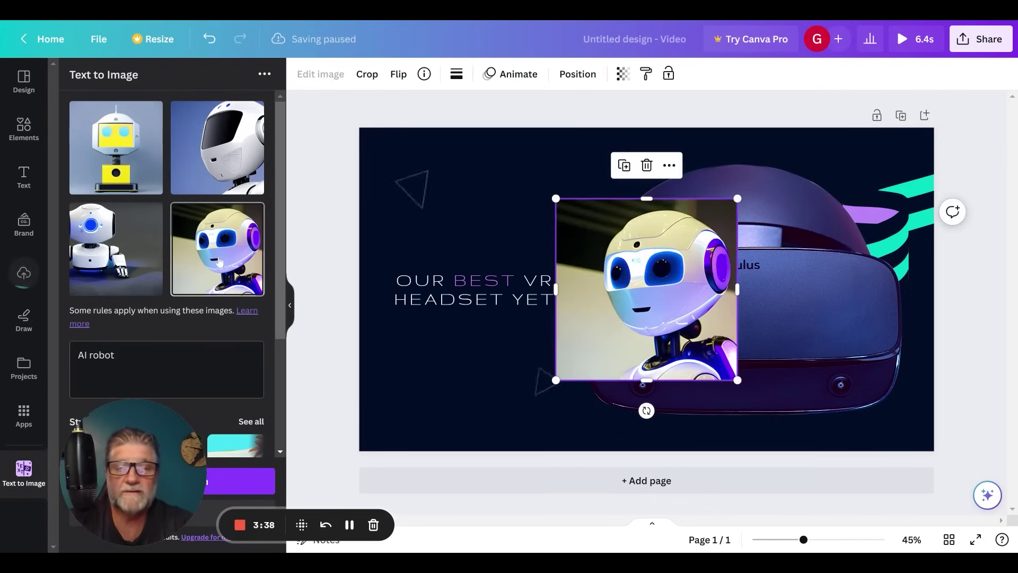
drag(555, 199, 483, 138)
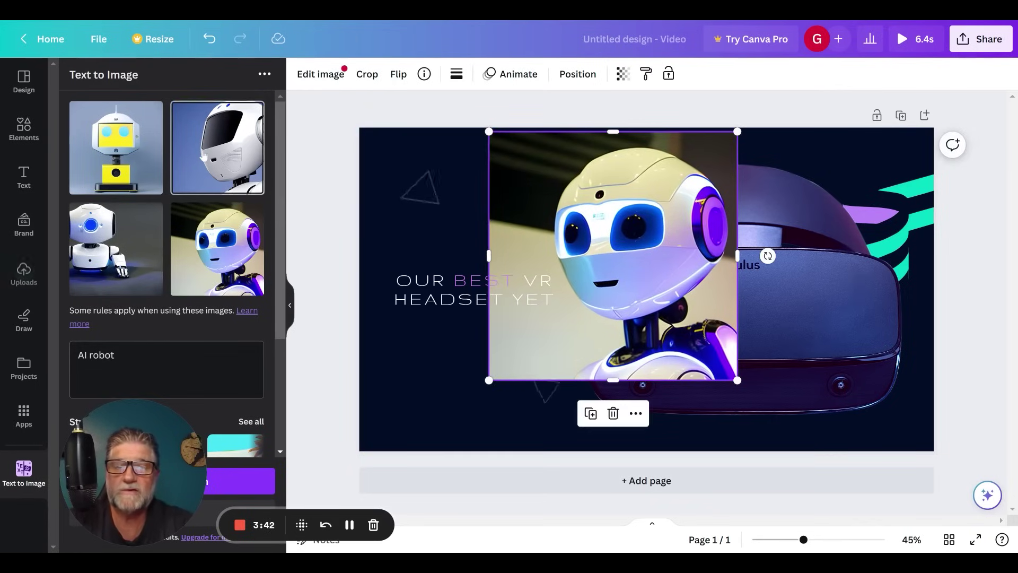
key(ctrl+z)
drag(207, 154, 610, 265)
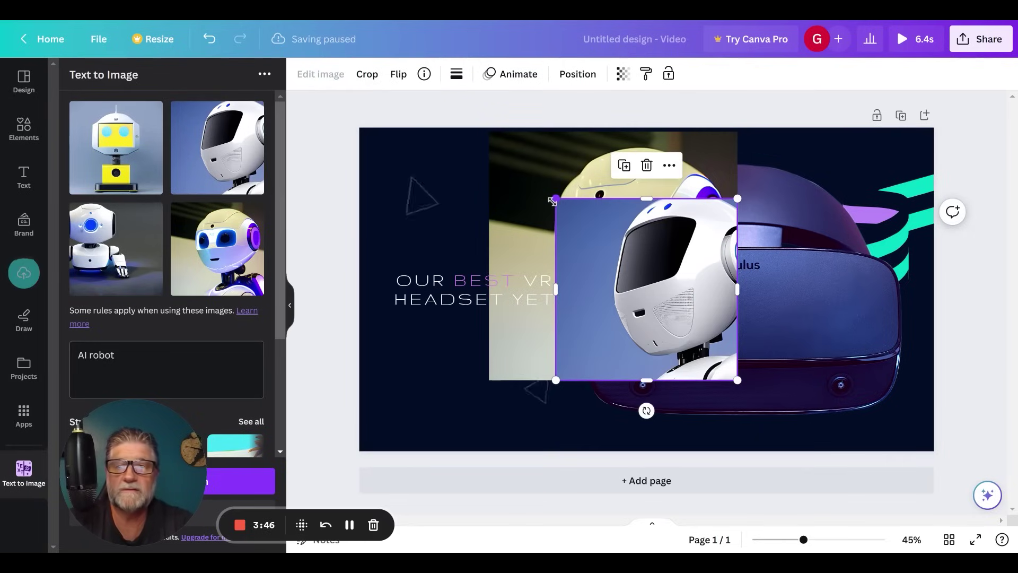
drag(552, 200, 437, 150)
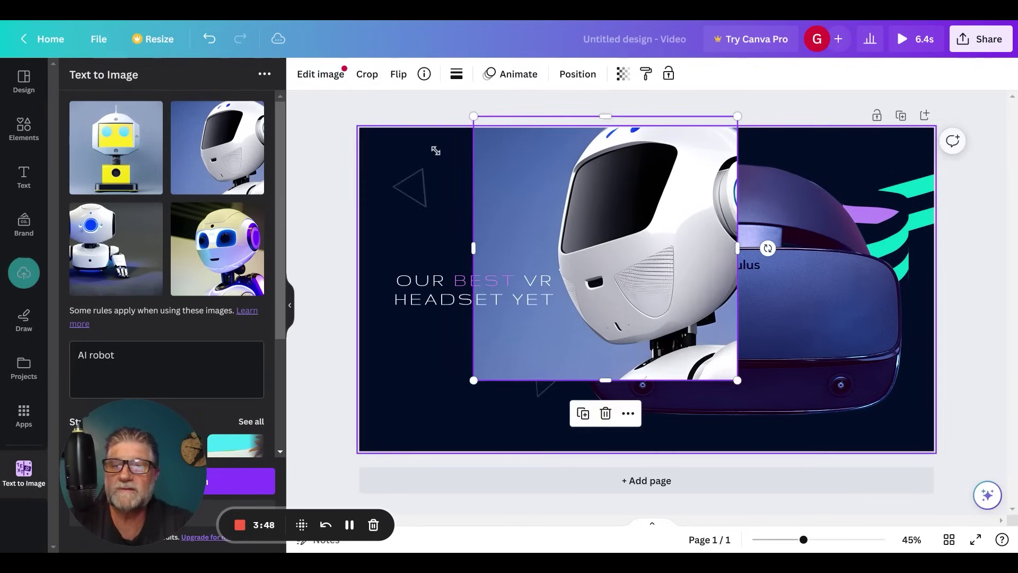
Step: Extend the prompt to "AI robot with a horizontal blue light on its face" and generate new images
click(86, 393)
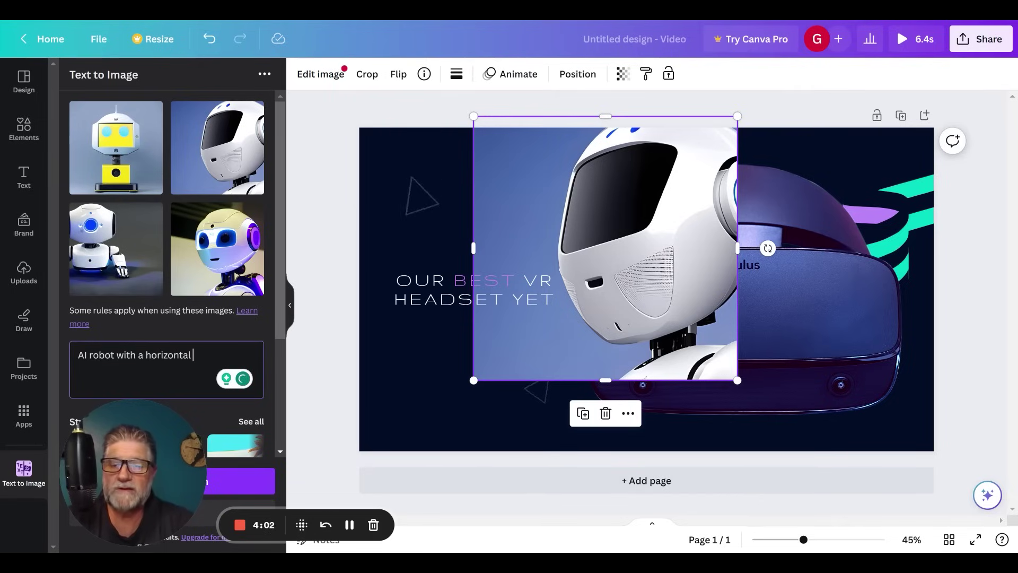
text(ght)
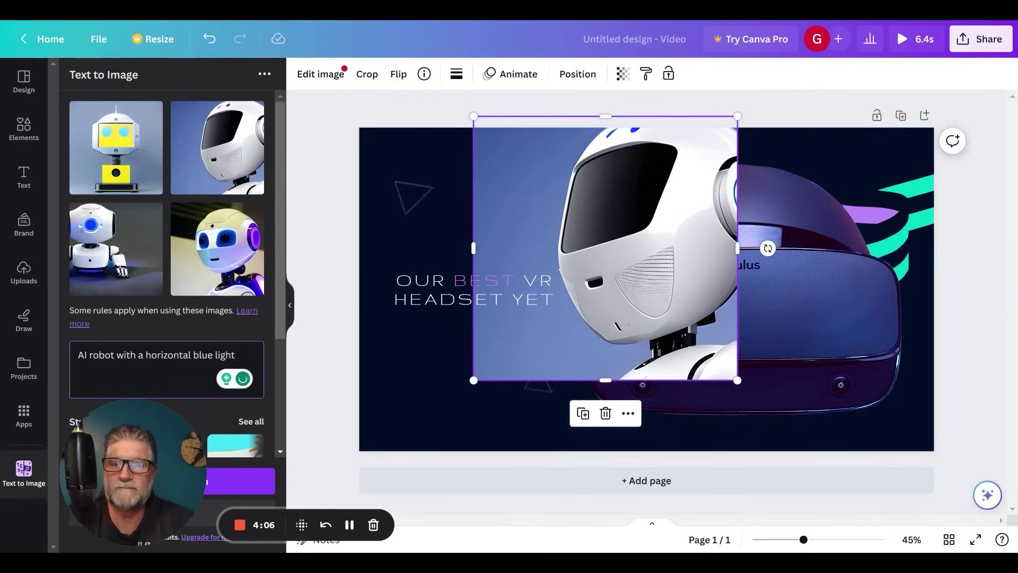
text( on its face)
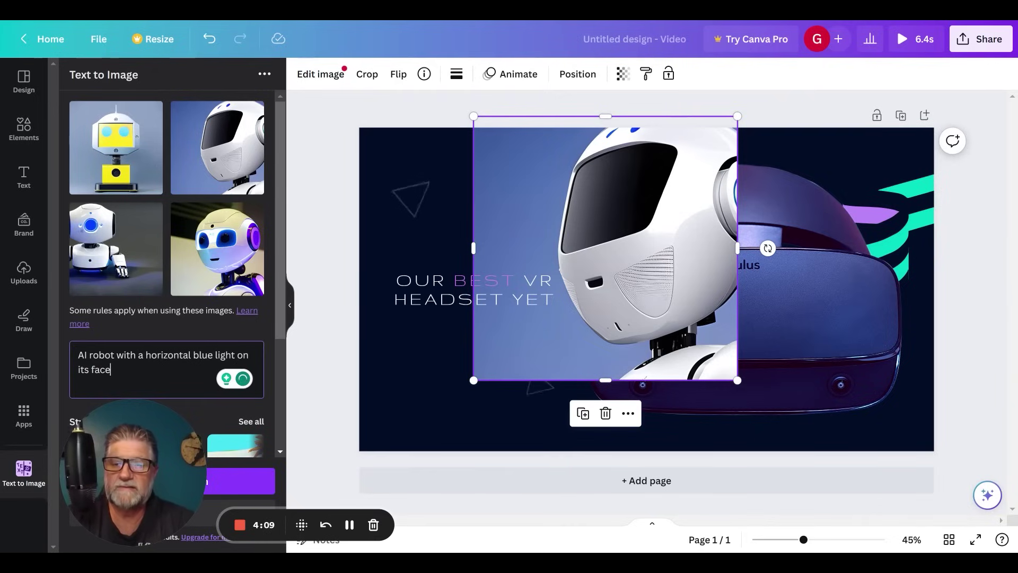
key(Return)
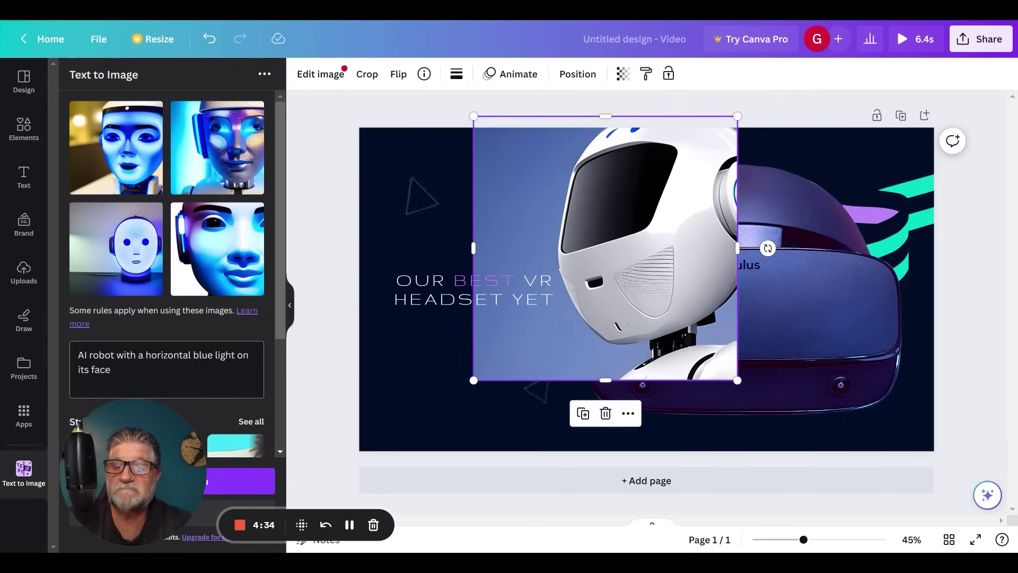
Step: Reword the prompt to "AI robot with a horizontal blue light as its face" and generate new images
double_click(242, 354)
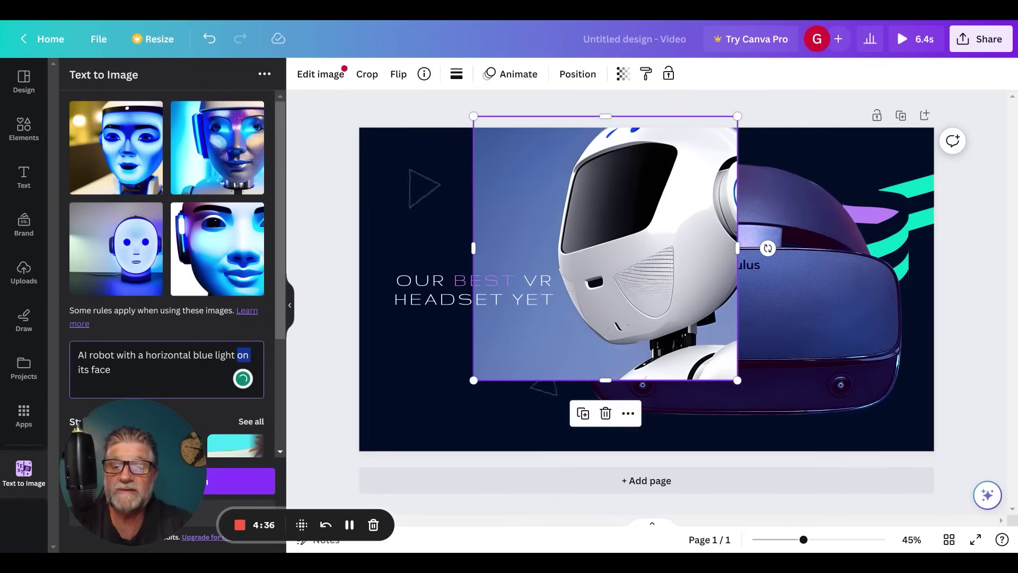
text(as)
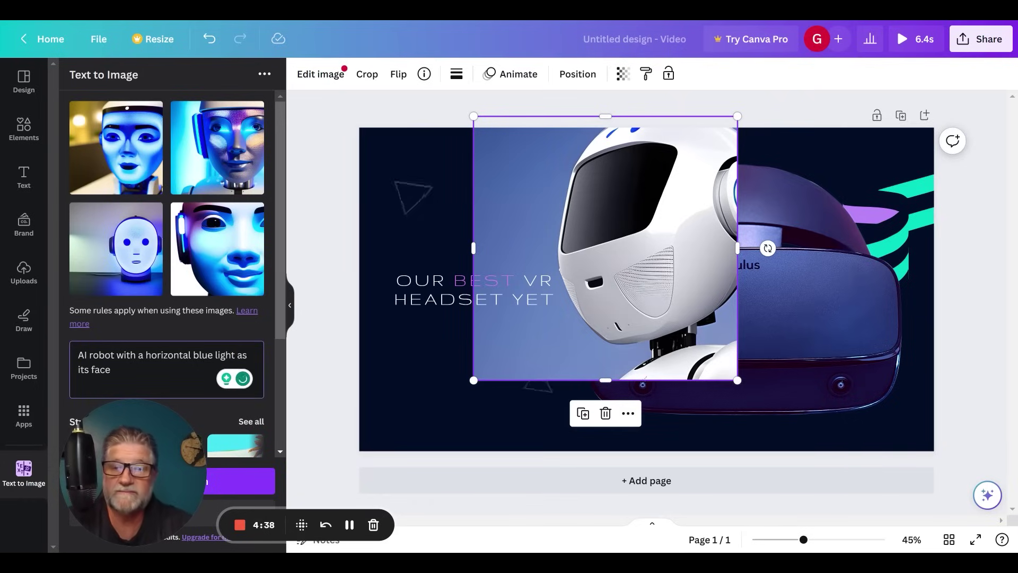
key(Return)
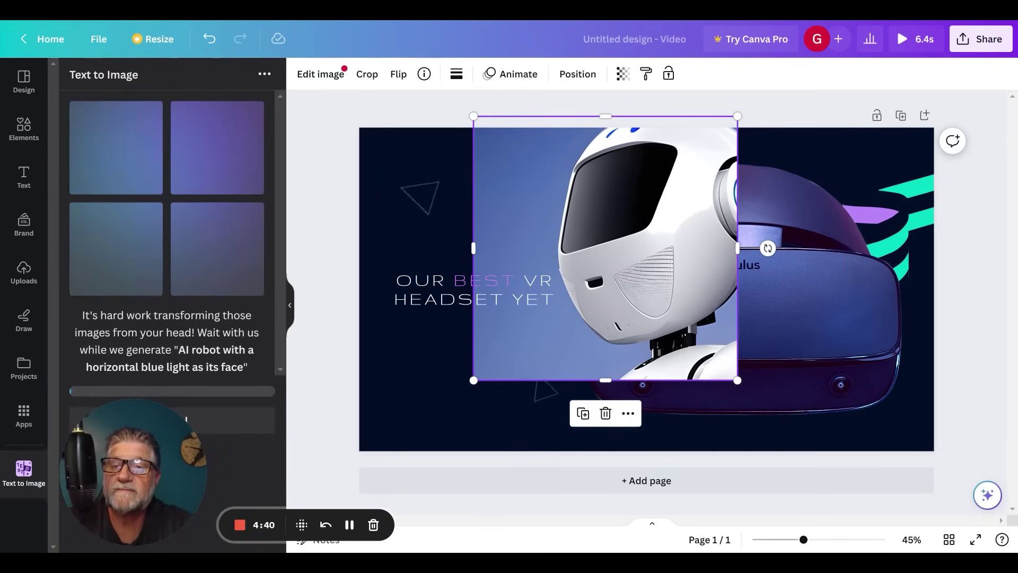
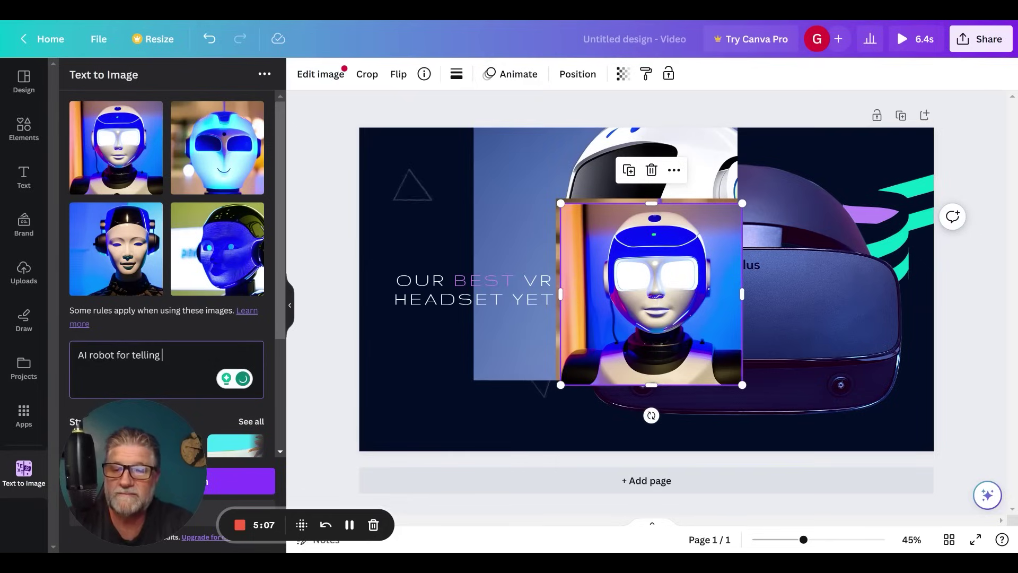
Step: Complete the prompt as "AI robot for telling jokes" and generate new images
text(jokes)
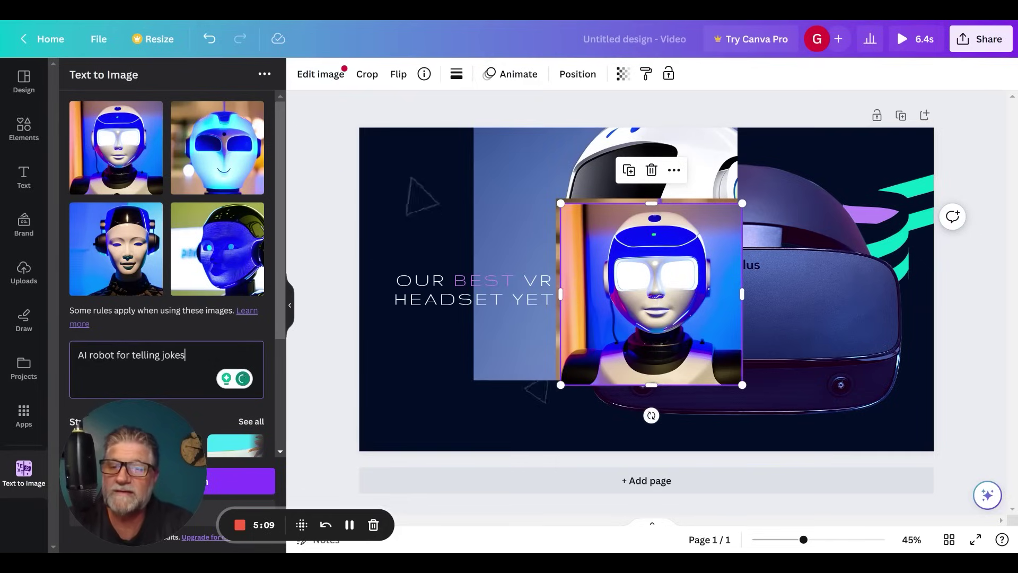
key(Return)
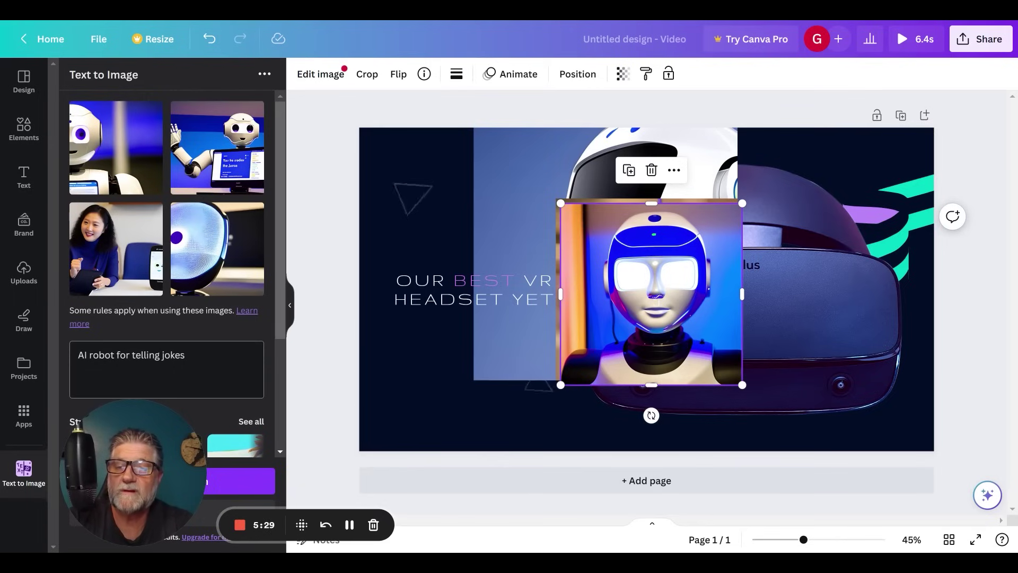
Step: Replace the prompt with "futuristic robot" and generate new images
drag(186, 355, 45, 359)
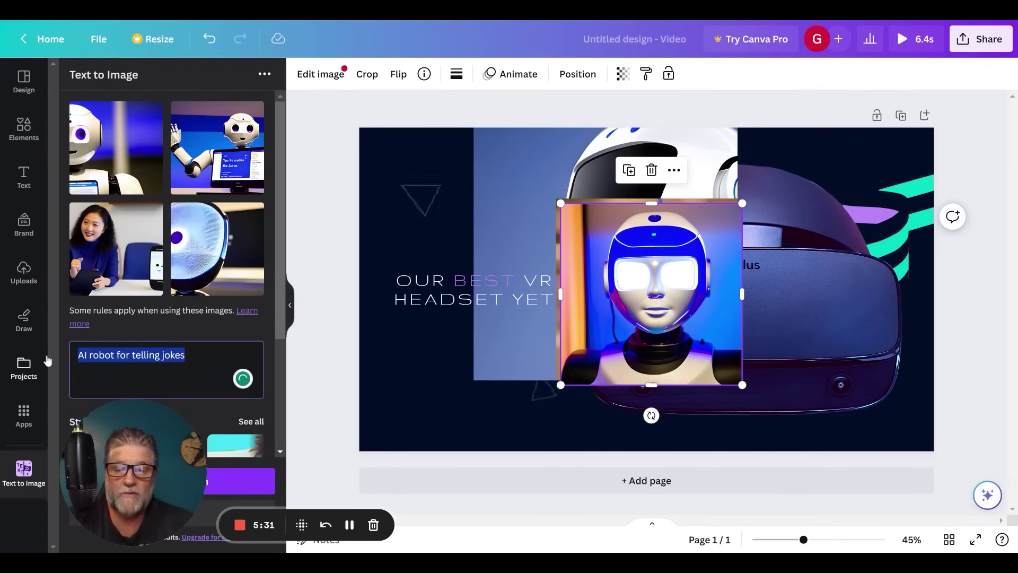
text(Rob)
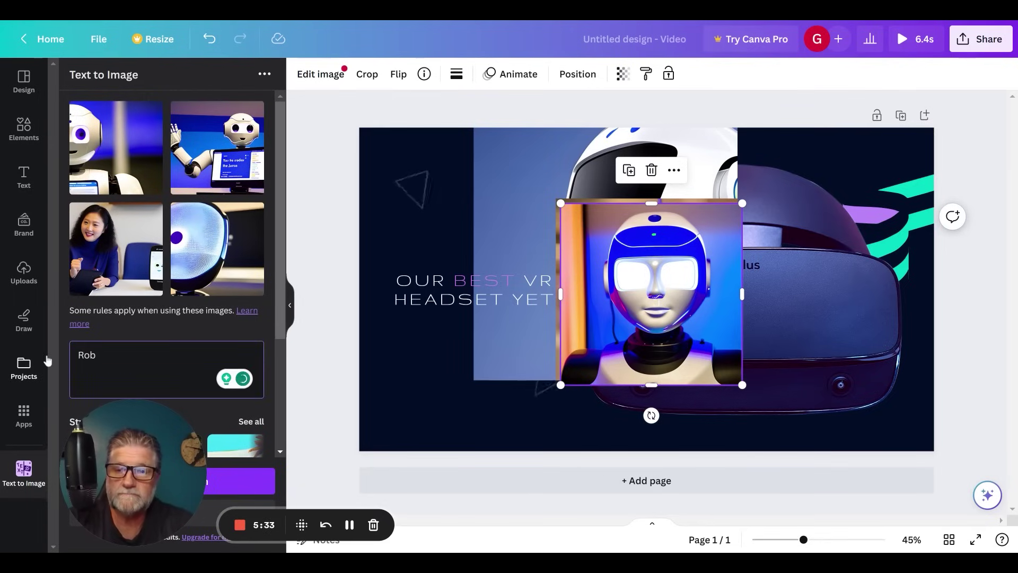
key(BackSpace)
key(BackSpace)
key(BackSpace)
text(futuristic)
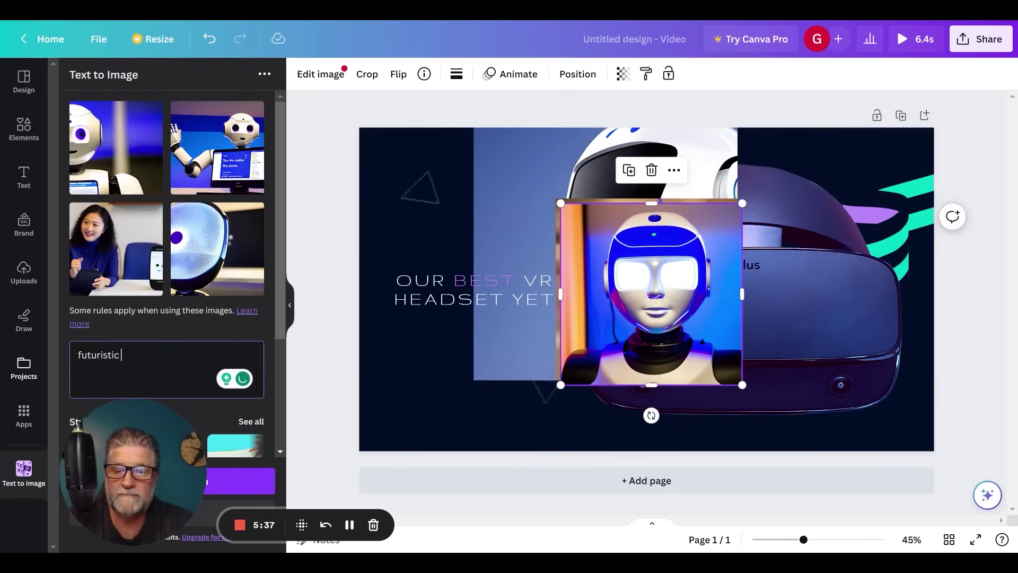
text( robot)
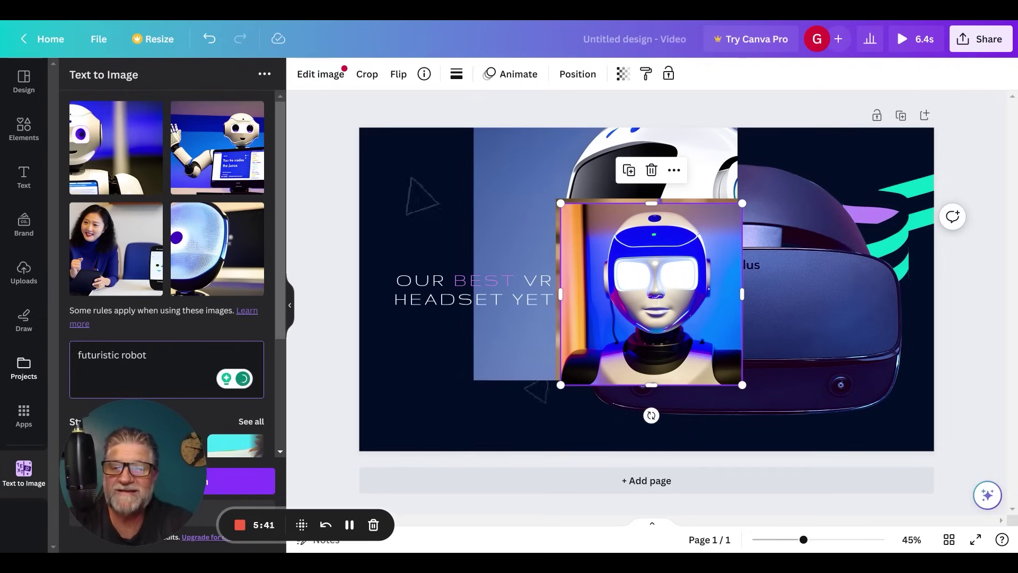
key(Return)
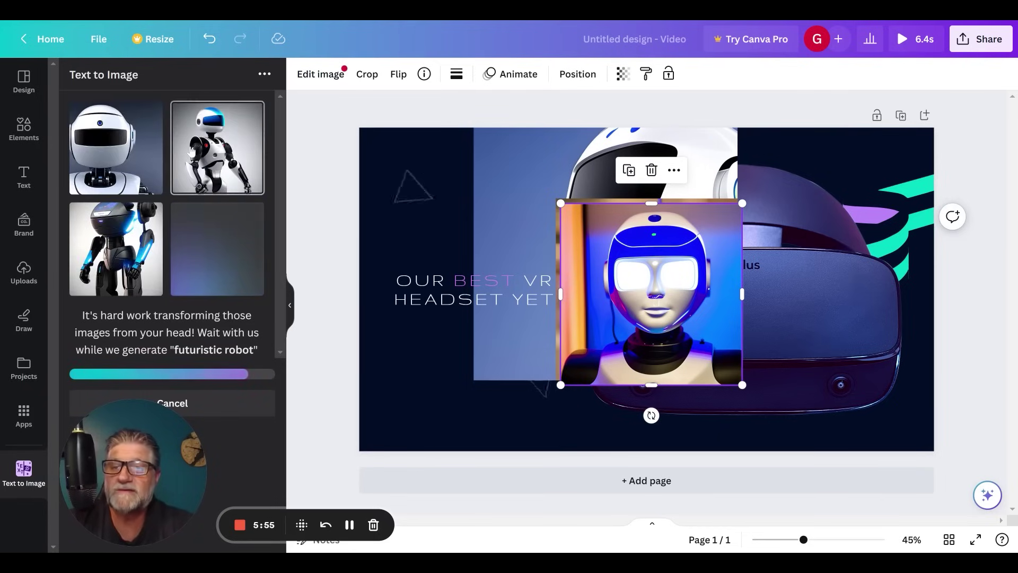
Step: Add the generated full-body robot, the silver robot in profile and the front-facing white robot images to the page
click(192, 152)
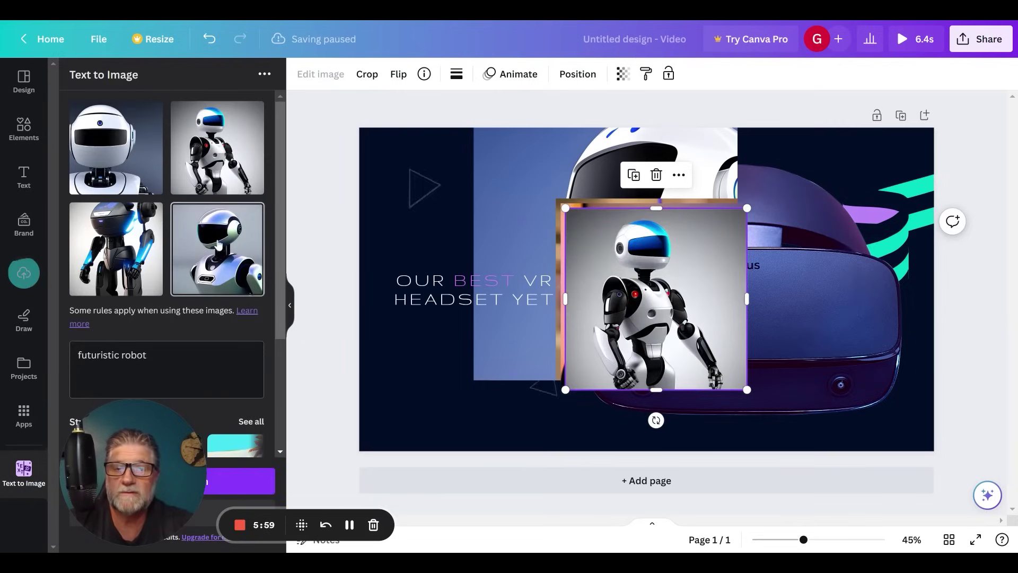
click(219, 244)
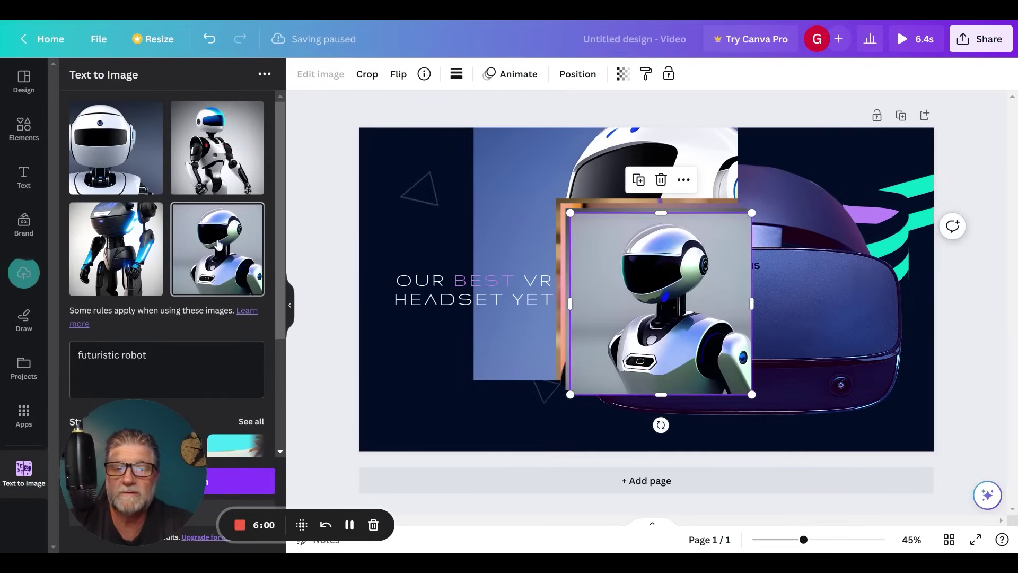
click(89, 147)
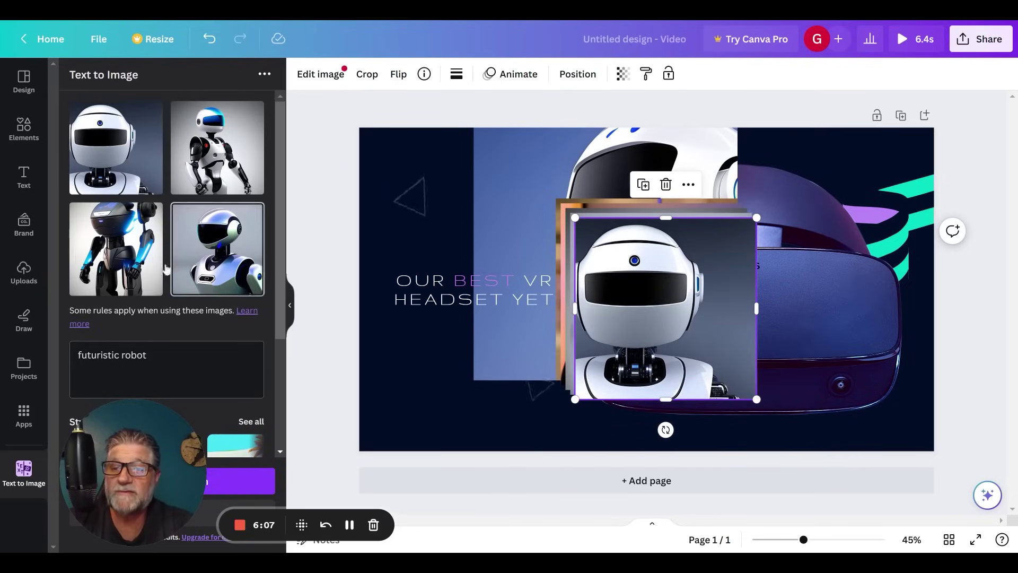
Step: Look through the uploaded images to check that the generated robot pictures are stored there
click(28, 280)
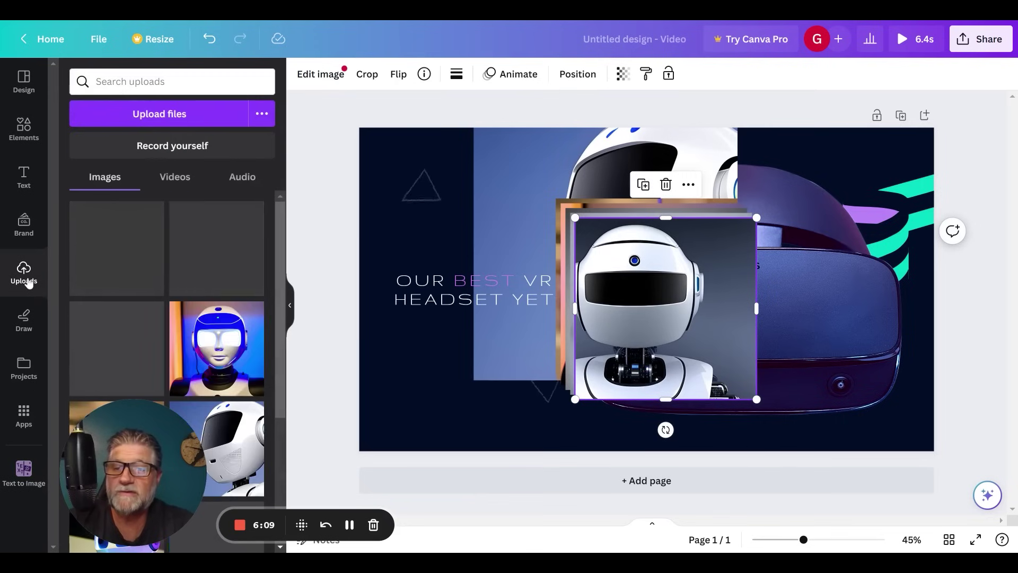
scroll(208, 303, down, 2)
scroll(207, 303, down, 2)
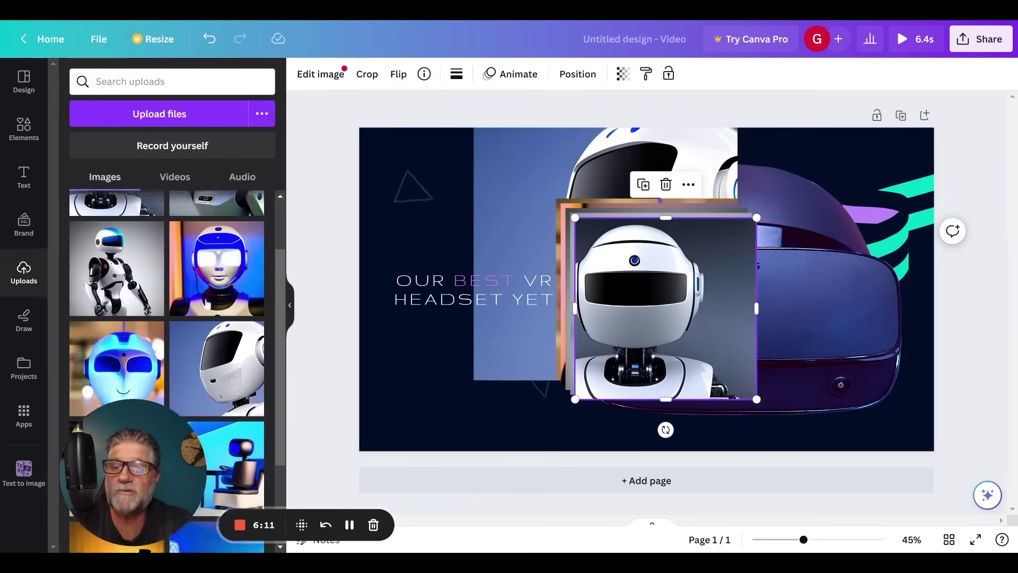
scroll(207, 303, up, 3)
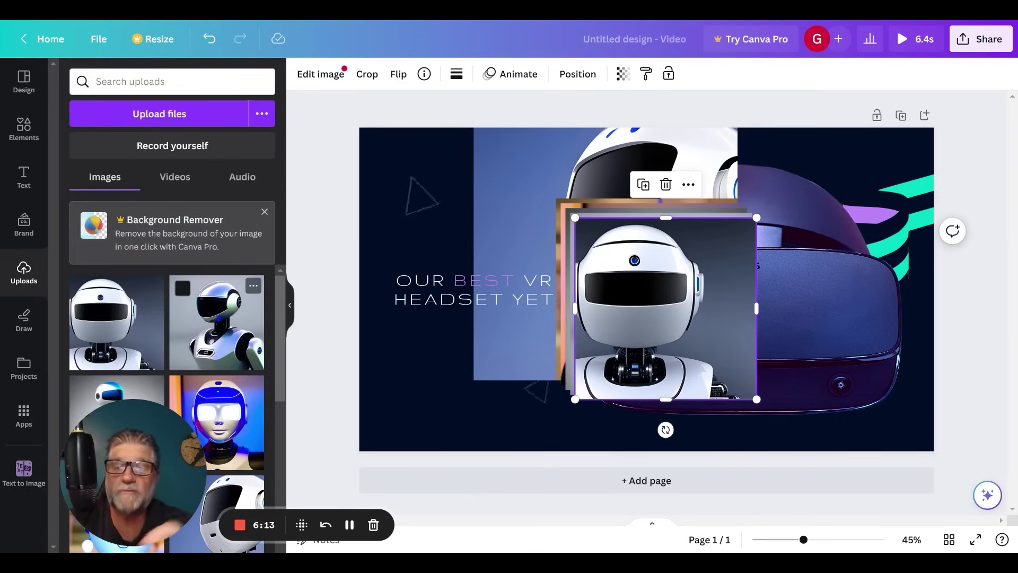
scroll(217, 318, down, 2)
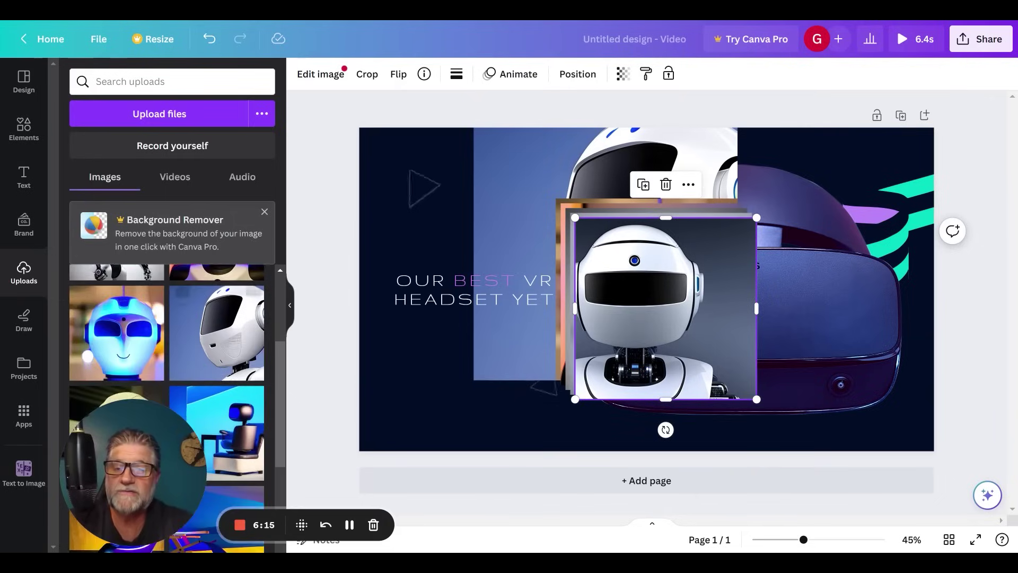
scroll(217, 318, down, 3)
scroll(217, 345, up, 5)
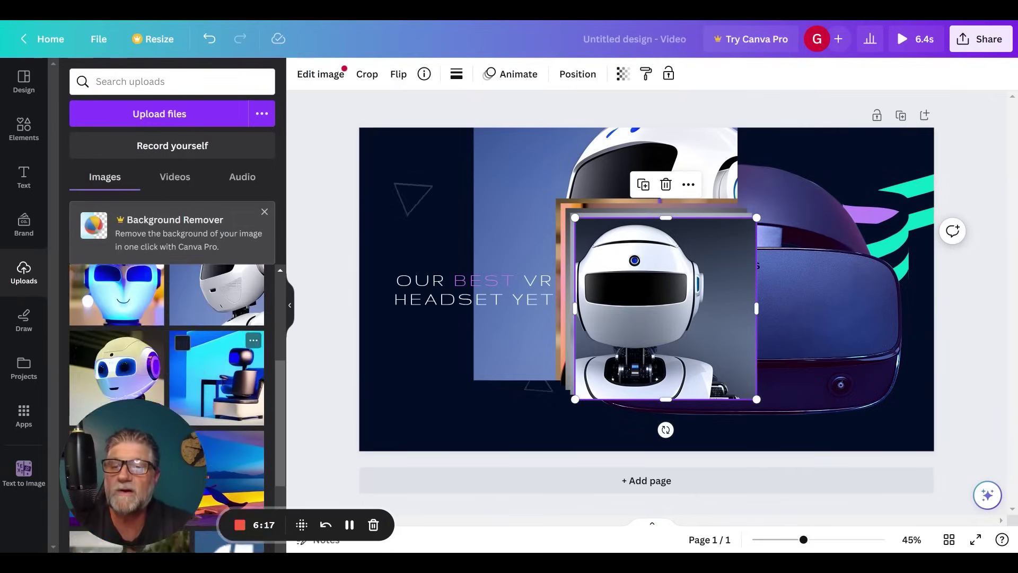
scroll(216, 345, up, 2)
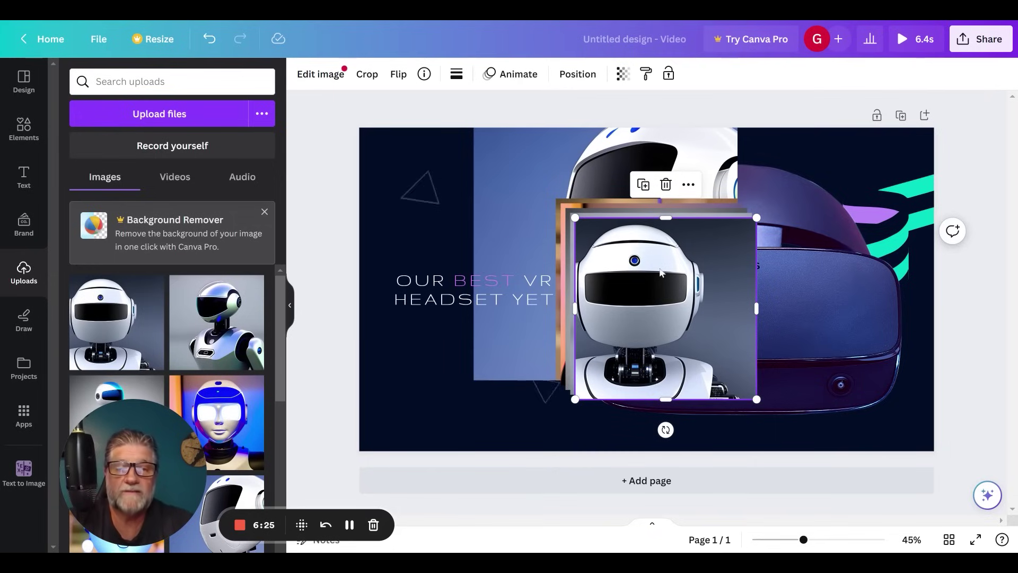
Step: Move the large black-visored robot image over the page's left edge and delete the "OUR BEST VR HEADSET YET" headline
mouse_move(661, 273)
mouse_down()
mouse_move(617, 244)
mouse_move(651, 265)
mouse_up()
click(523, 168)
drag(522, 170, 371, 190)
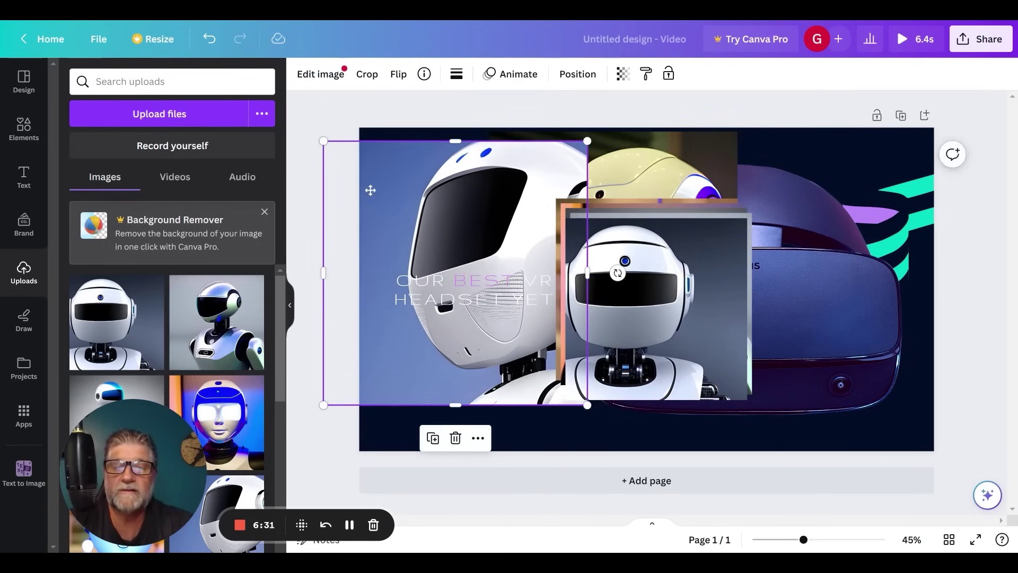
click(479, 301)
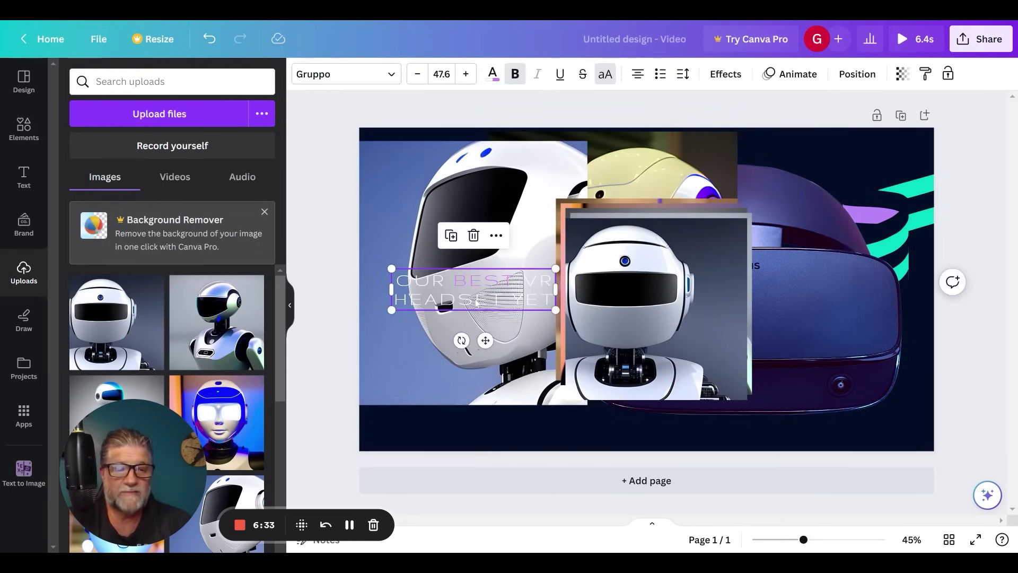
click(478, 303)
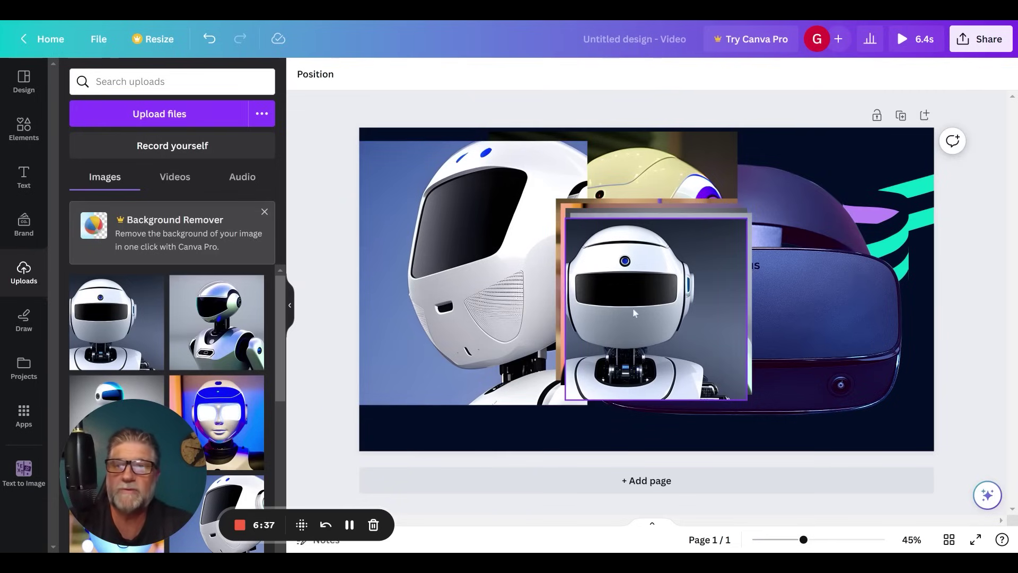
Step: Open the image editing options for the large robot image and switch the selection to the front-facing white robot image
click(451, 239)
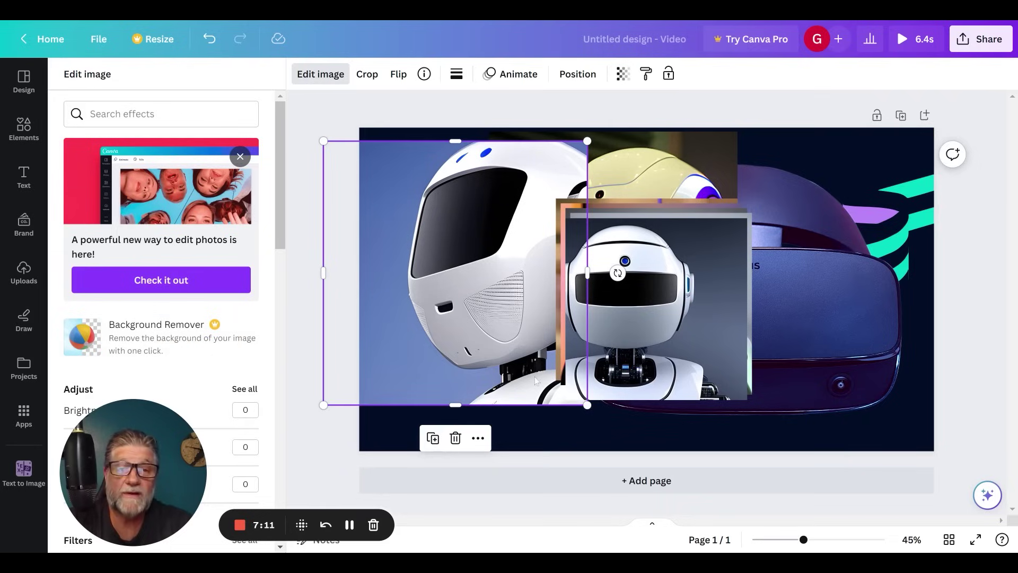
click(661, 276)
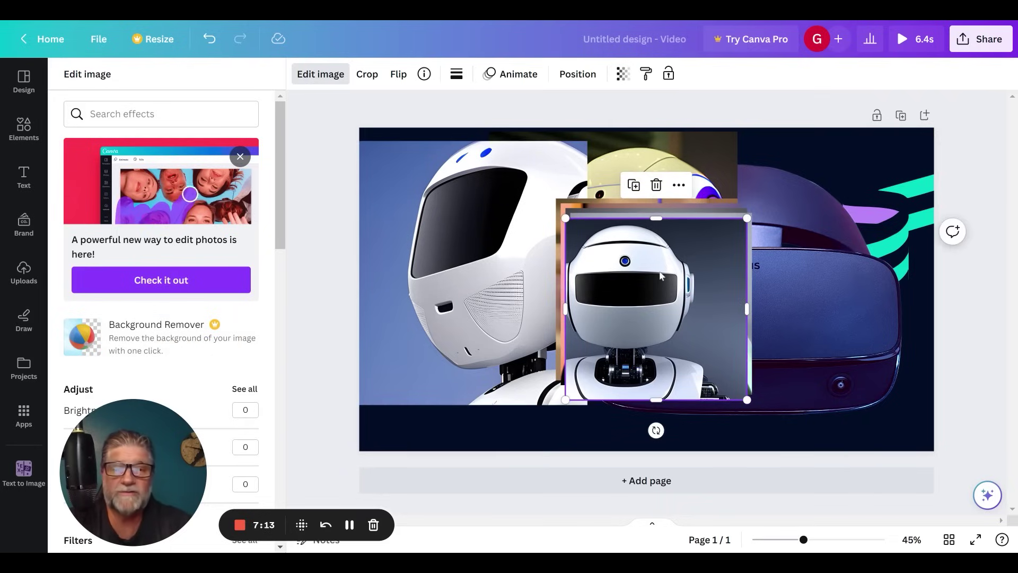